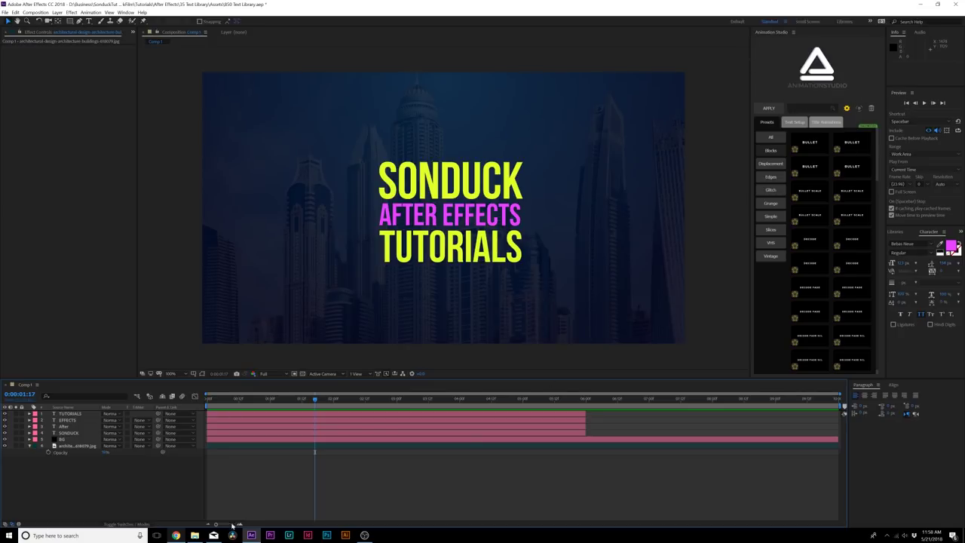
Step: Look at the Text Library product page, then return to the Animation Studio start screen
click(176, 535)
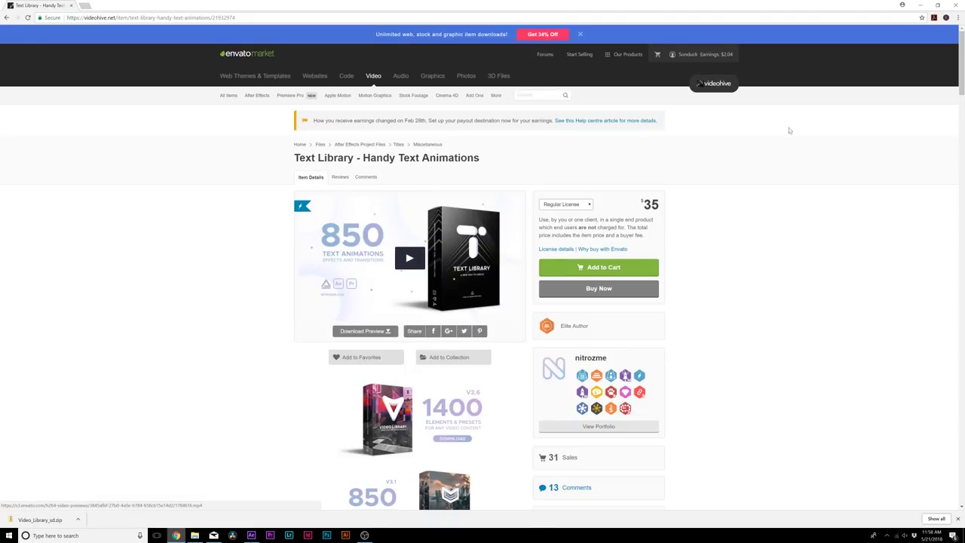
key(alt+Tab)
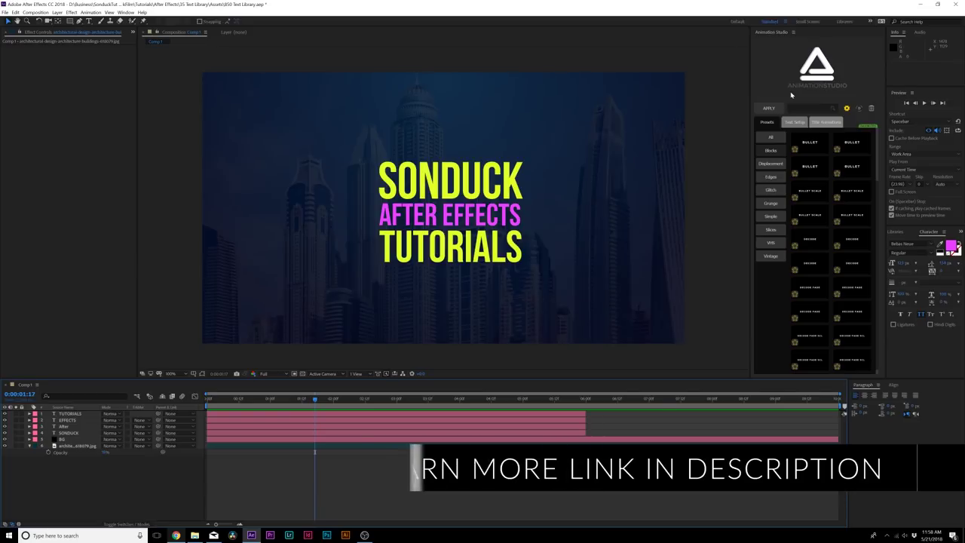
click(858, 109)
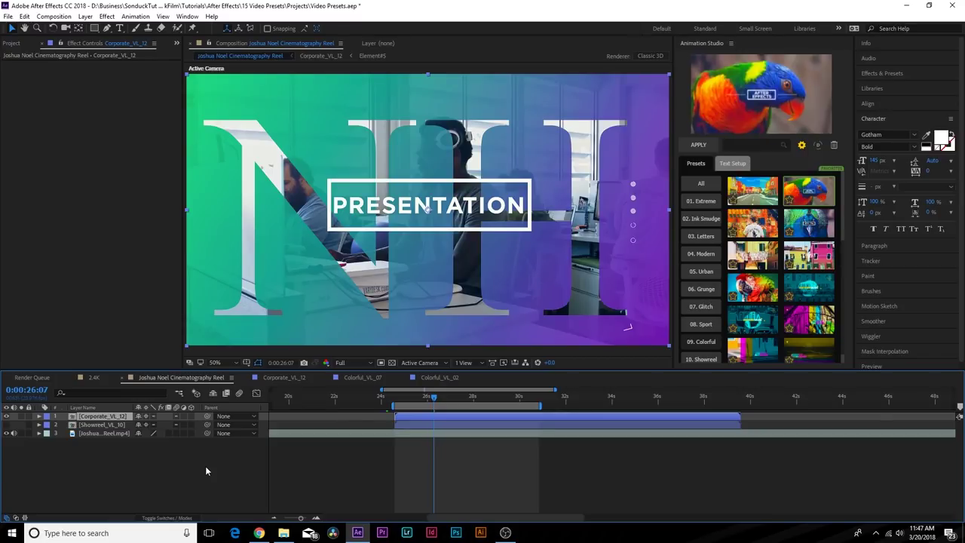
Step: Browse the Showreel and Light Leaks categories, apply Bullet Scale, and preview Decode
scroll(708, 301, down, 2)
click(713, 257)
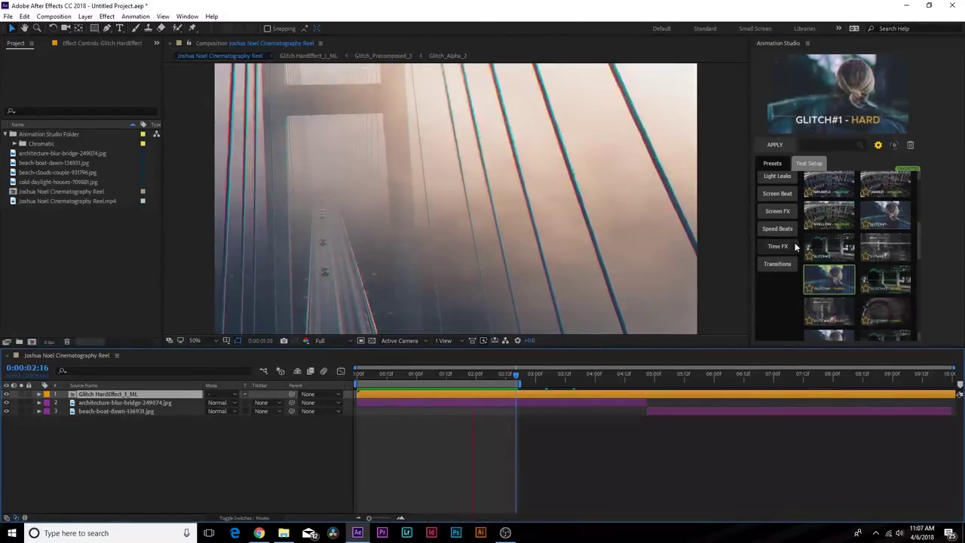
click(777, 220)
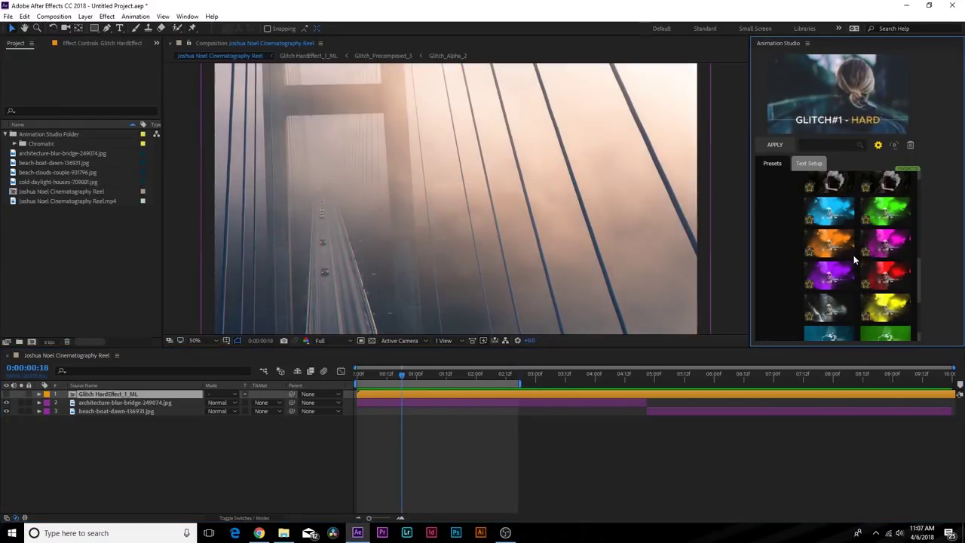
click(882, 243)
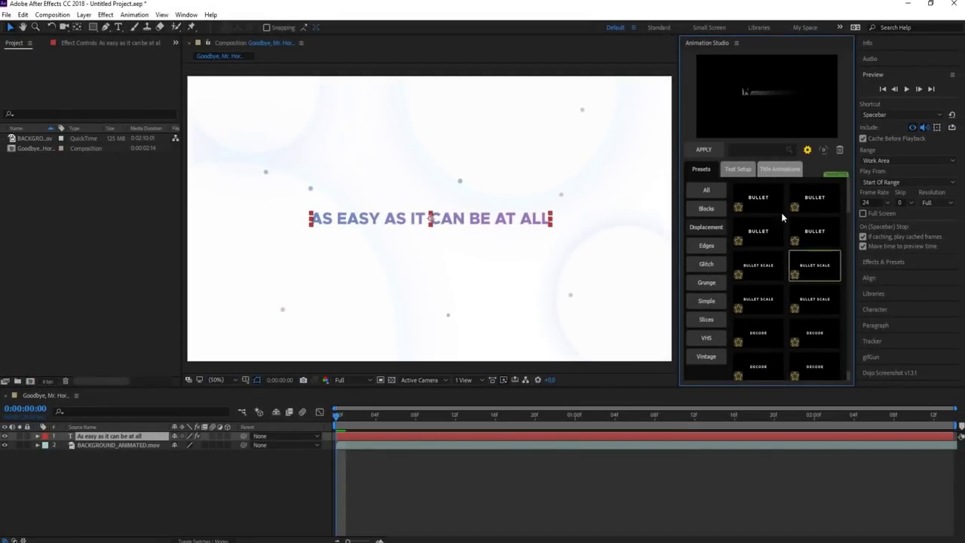
click(703, 150)
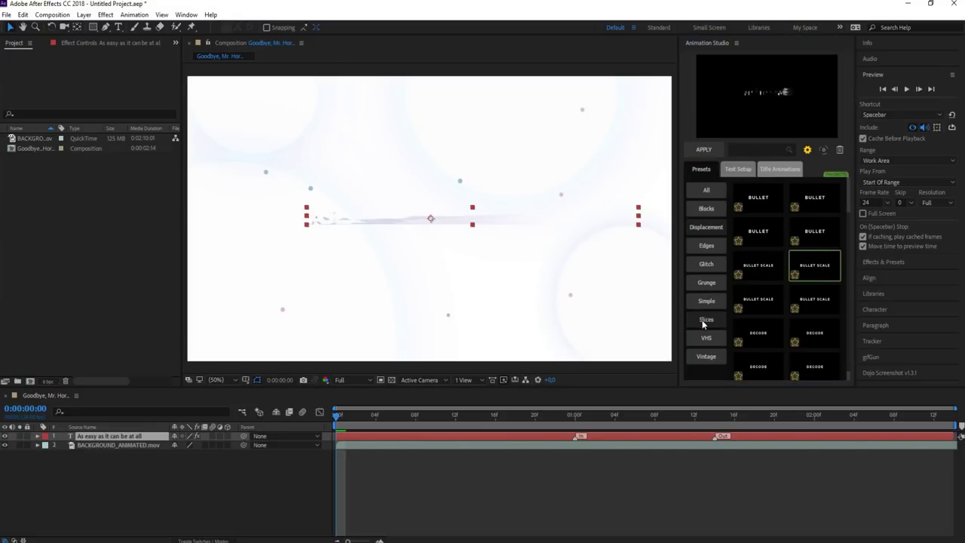
click(765, 336)
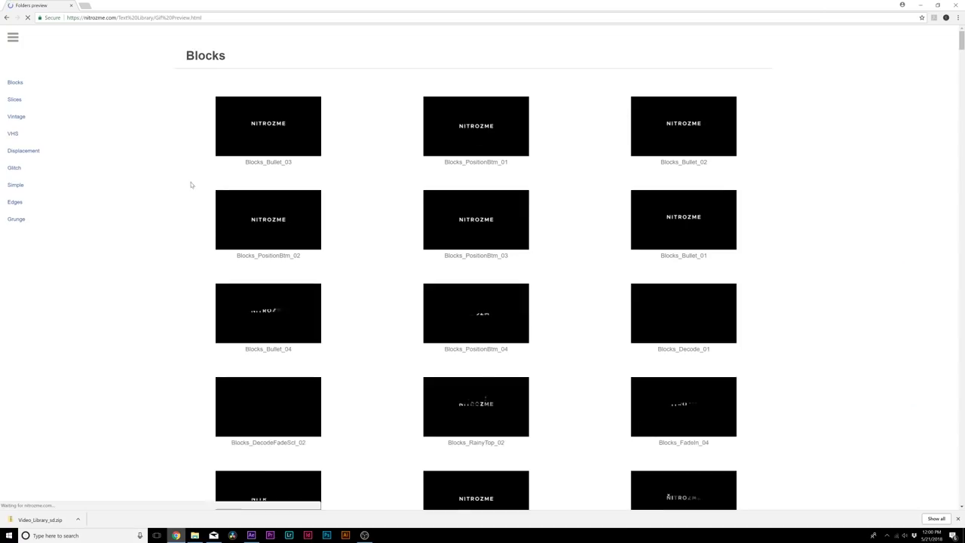
Step: Scroll the presets down to Fade, Fly Decode and Position, and move the time near the start
scroll(156, 312, down, 1)
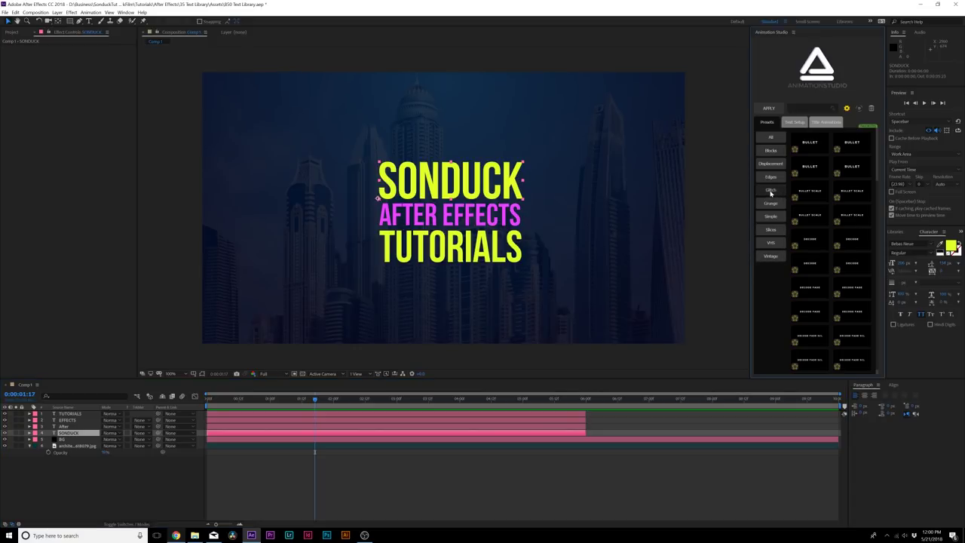
mouse_move(810, 214)
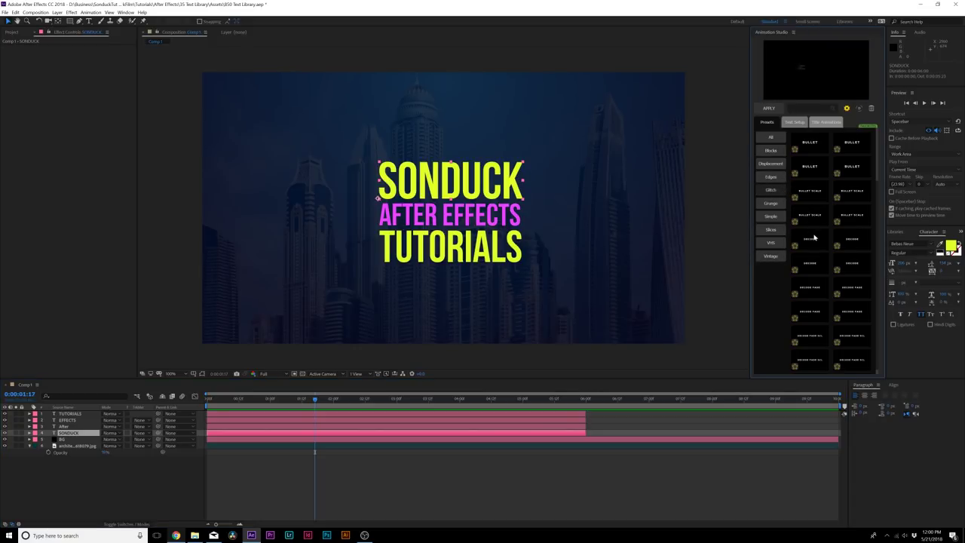
scroll(815, 240, down, 1)
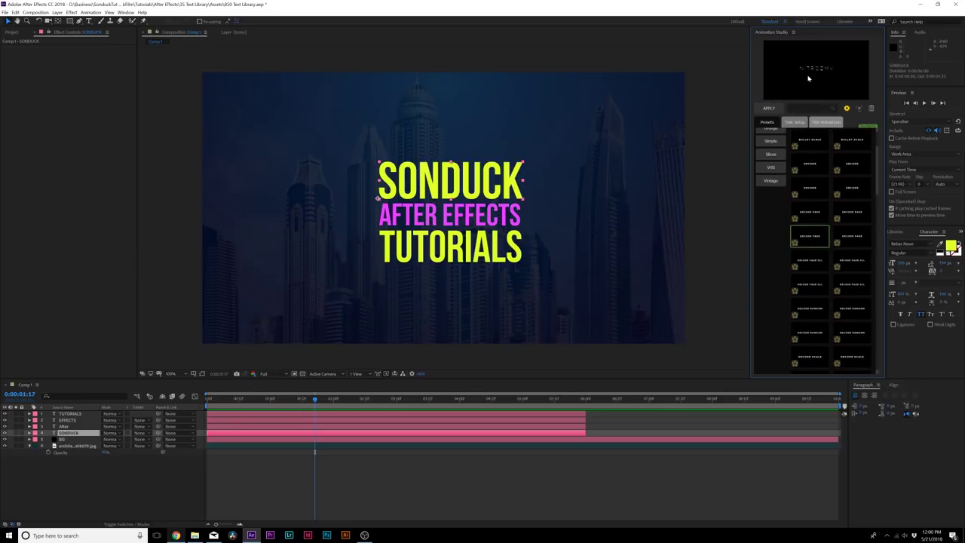
scroll(823, 291, down, 3)
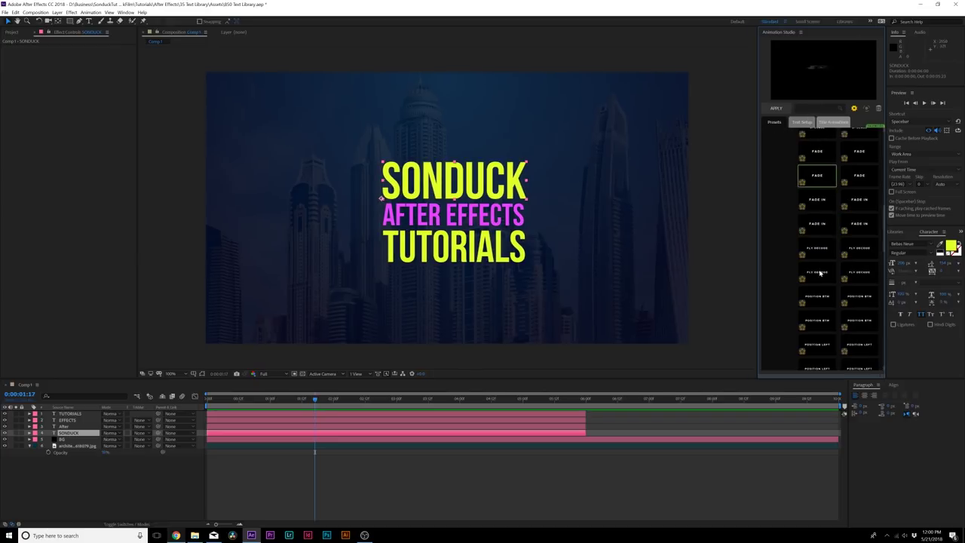
scroll(827, 301, down, 5)
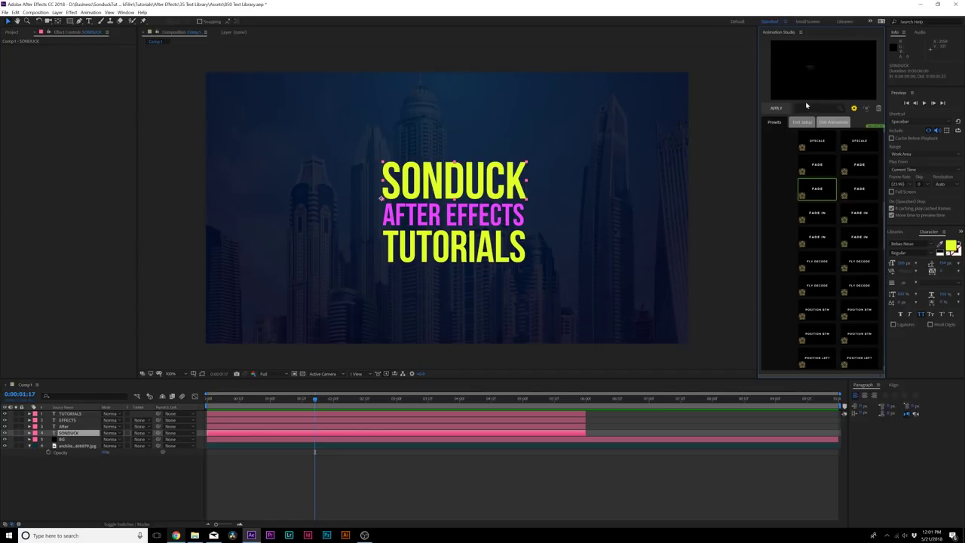
drag(226, 399, 221, 408)
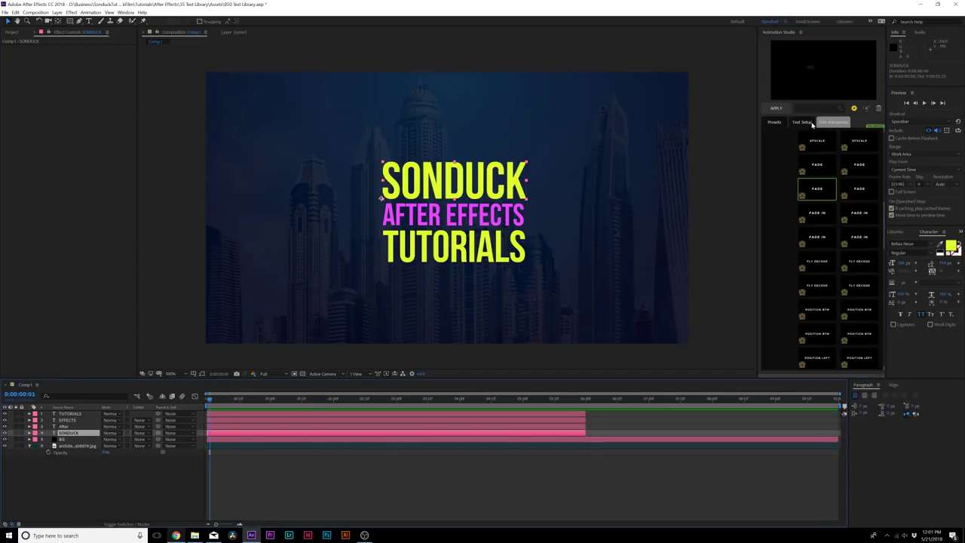
Step: Apply Glitch_Fade_03 to the SONDUCK layer and preview its playback
click(778, 108)
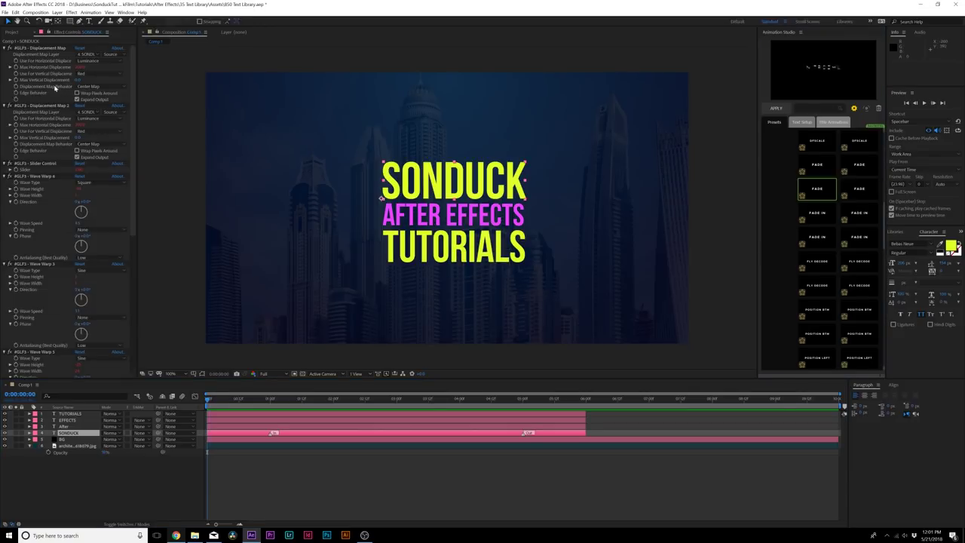
scroll(55, 86, down, 5)
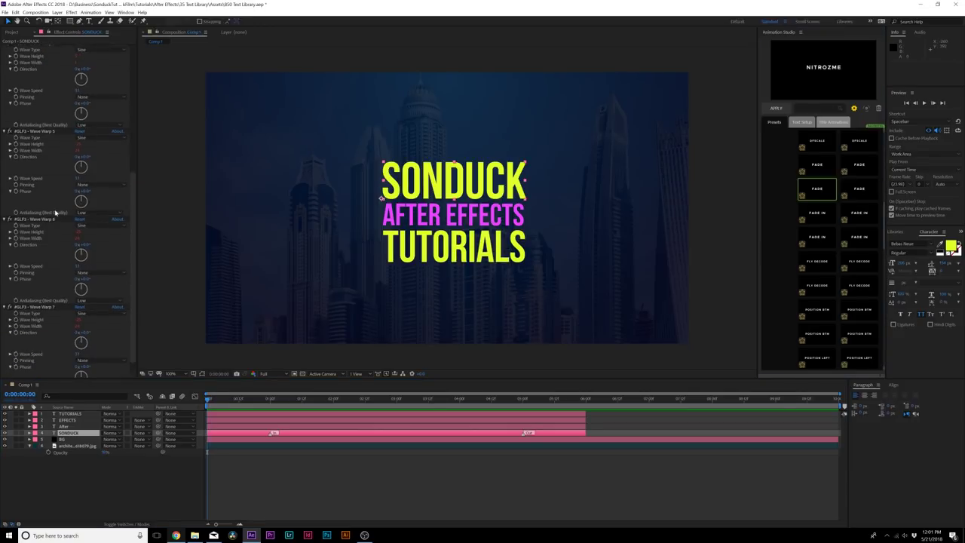
scroll(56, 218, down, 1)
scroll(61, 217, up, 5)
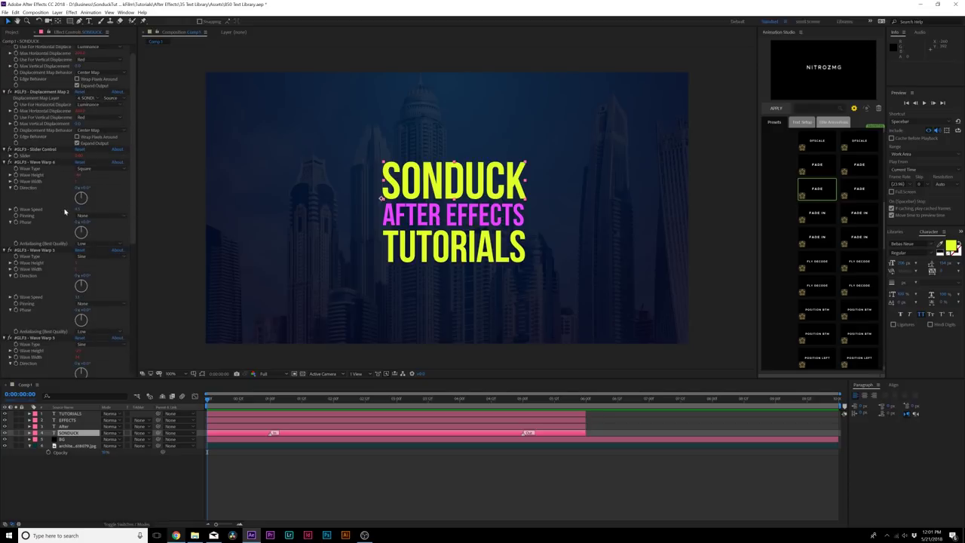
key(space)
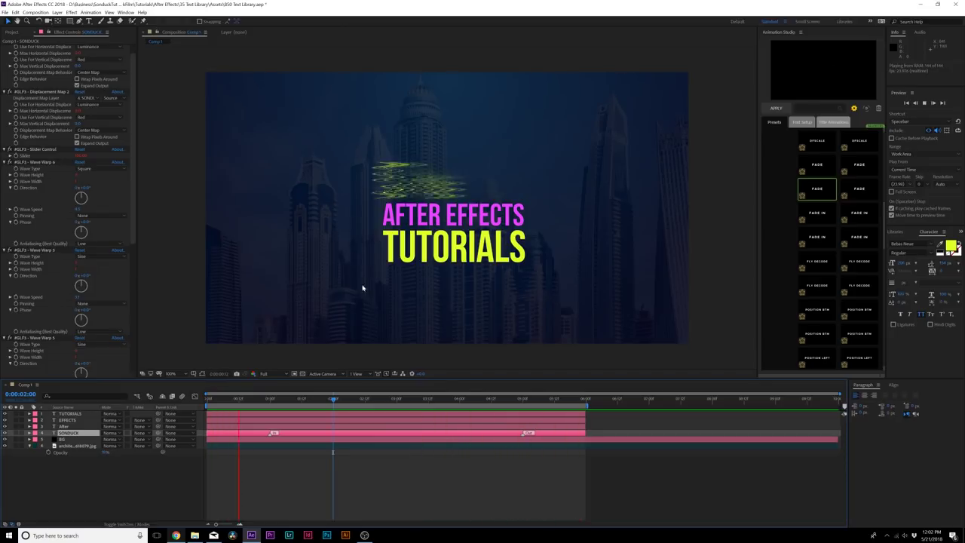
key(space)
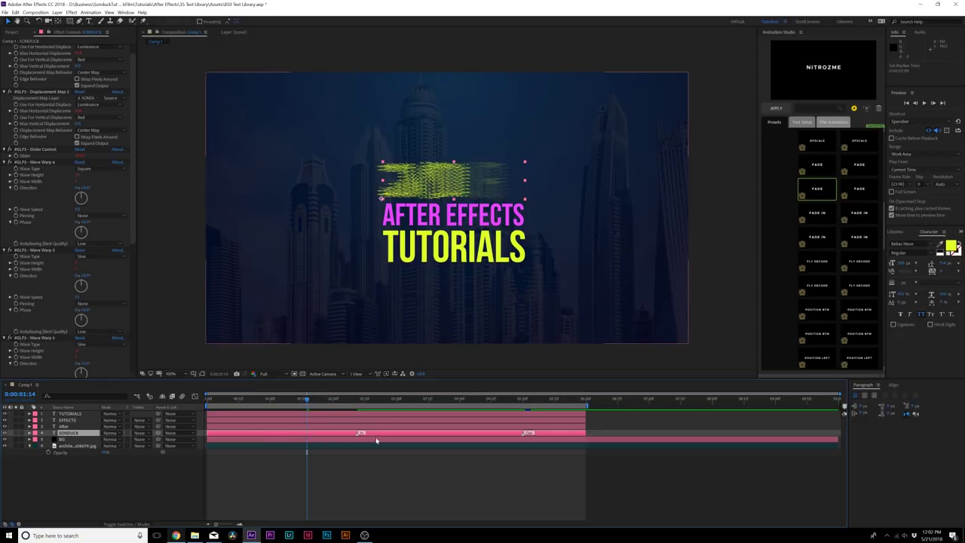
Step: Shift SONDUCK's first keyframe earlier, return to 0:00:03:13, and list the applied title animations
drag(383, 434, 273, 434)
drag(511, 400, 532, 409)
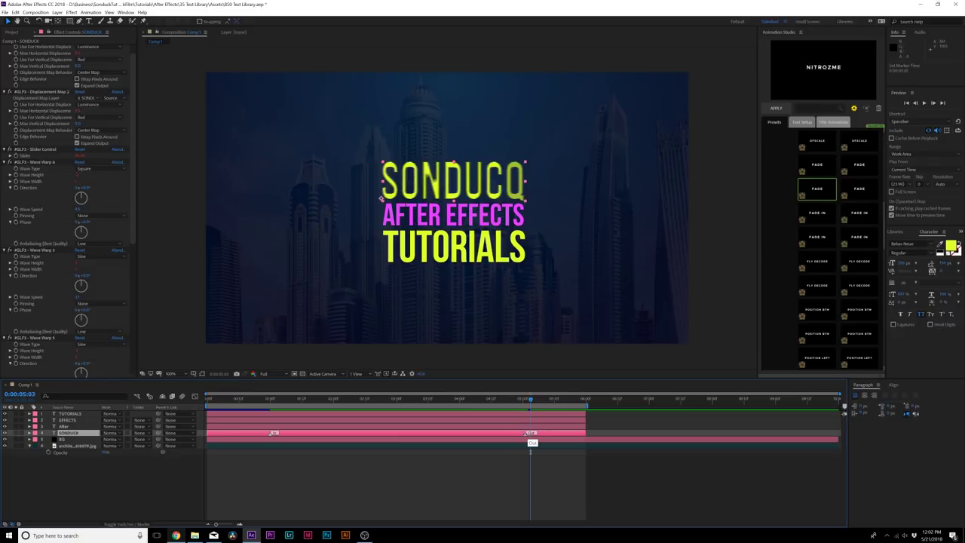
click(431, 398)
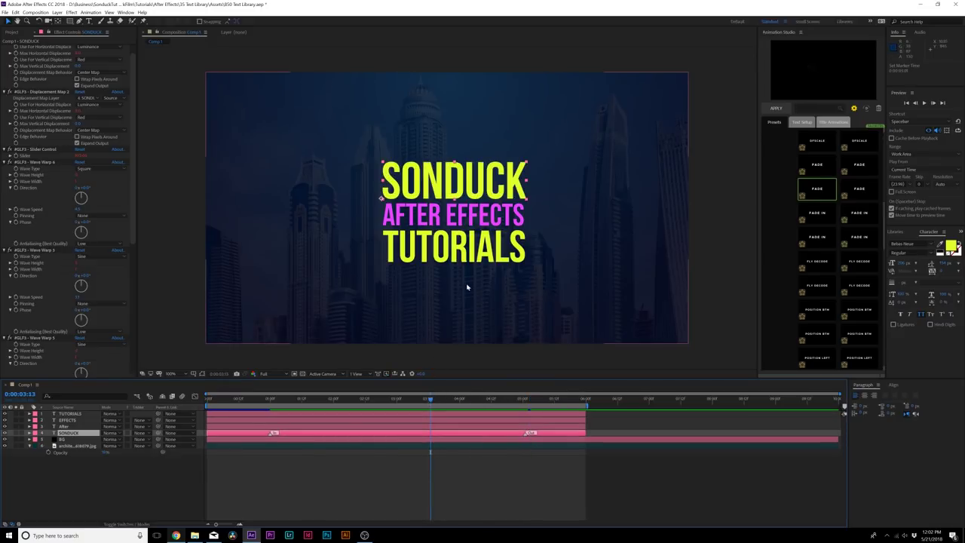
click(832, 122)
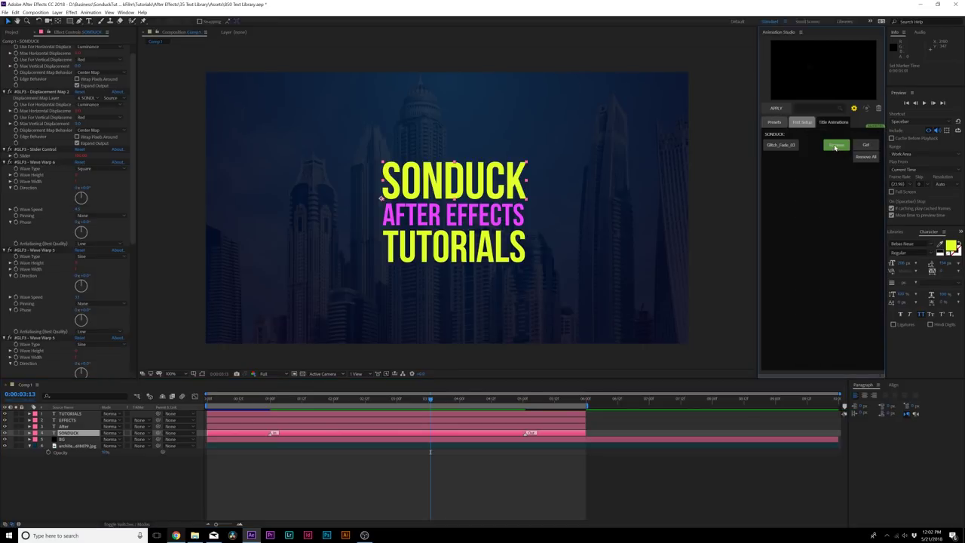
Step: Remove Glitch_Fade_03 from SONDUCK, set the time to 0:00:00:23, and browse down to the Scale presets
click(832, 147)
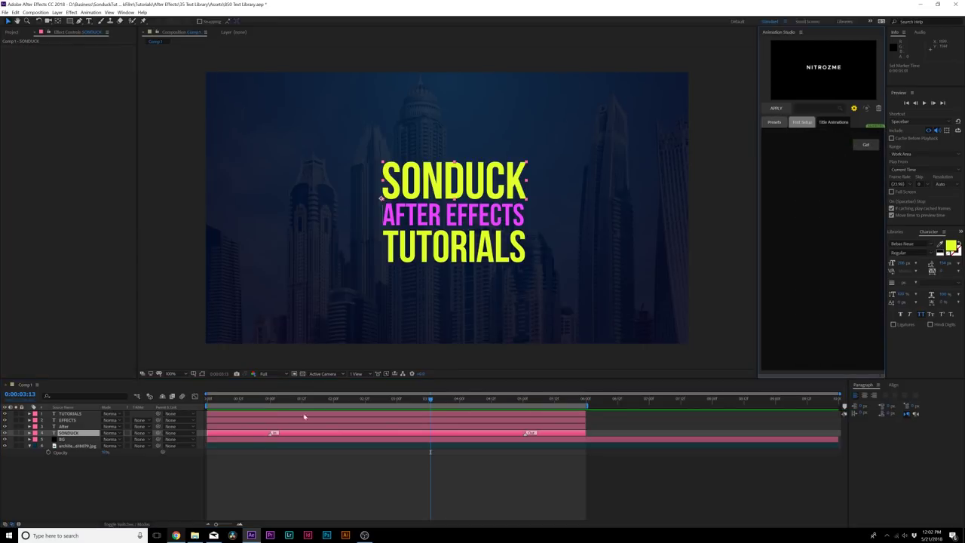
click(267, 398)
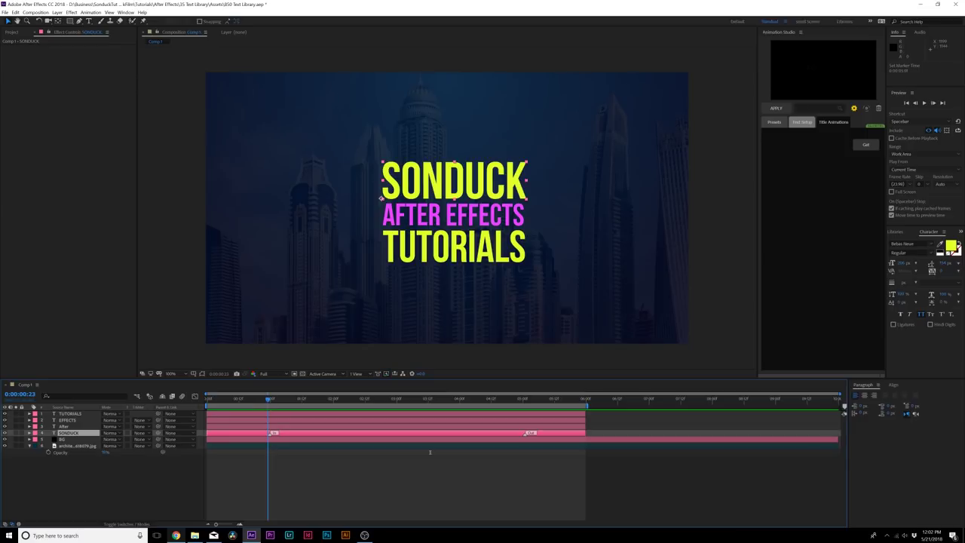
click(773, 122)
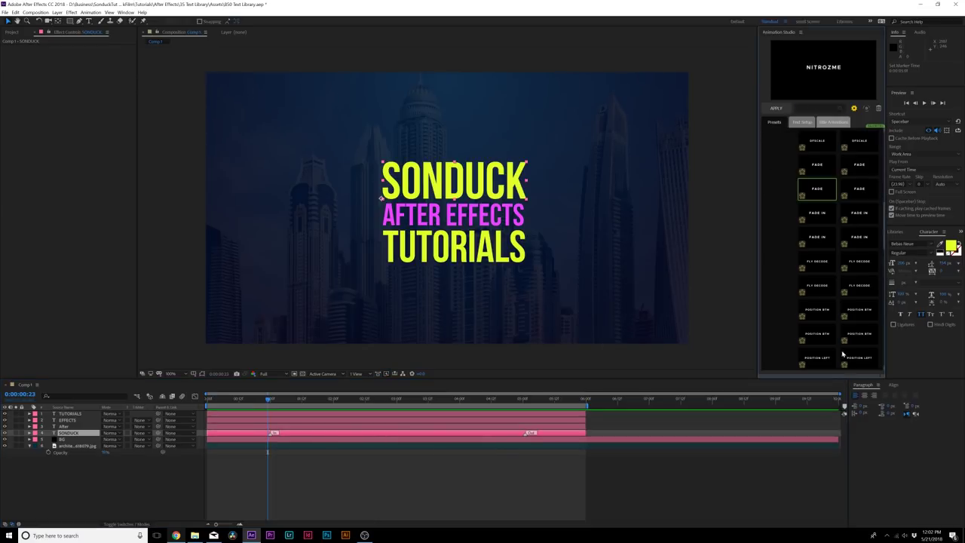
scroll(837, 249, down, 5)
mouse_move(824, 302)
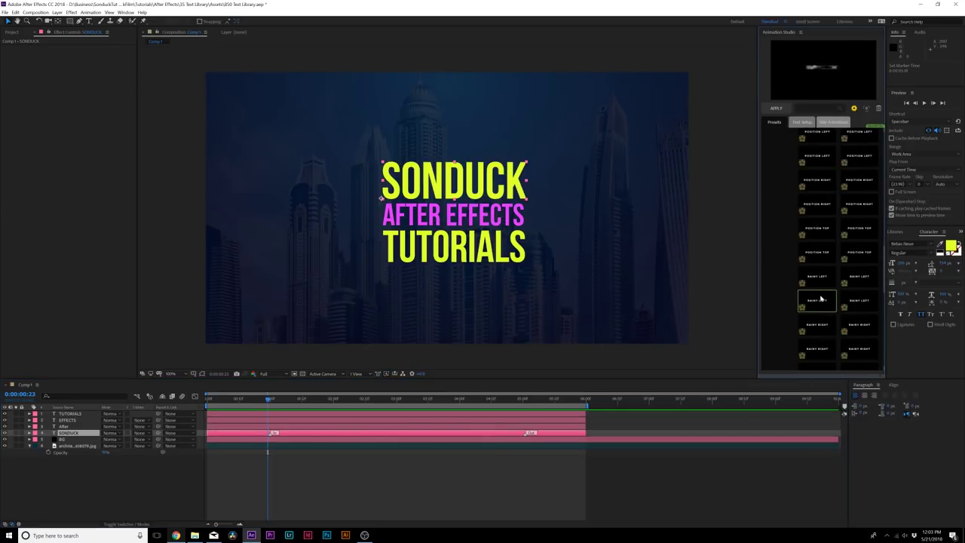
scroll(822, 296, down, 3)
scroll(830, 311, down, 1)
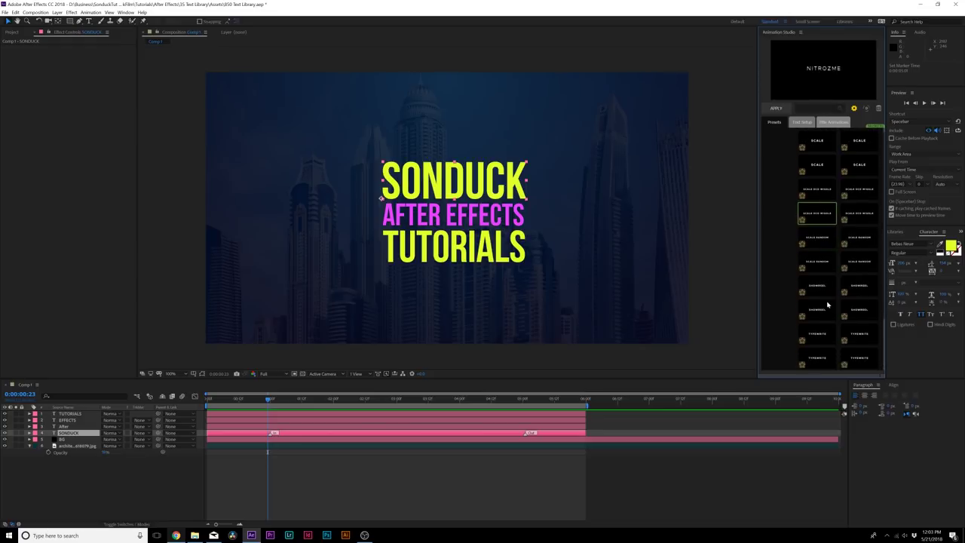
Step: Apply the Wave Warp Showreel preset to SONDUCK and preview it, stopping at 0:00:02:22
click(776, 108)
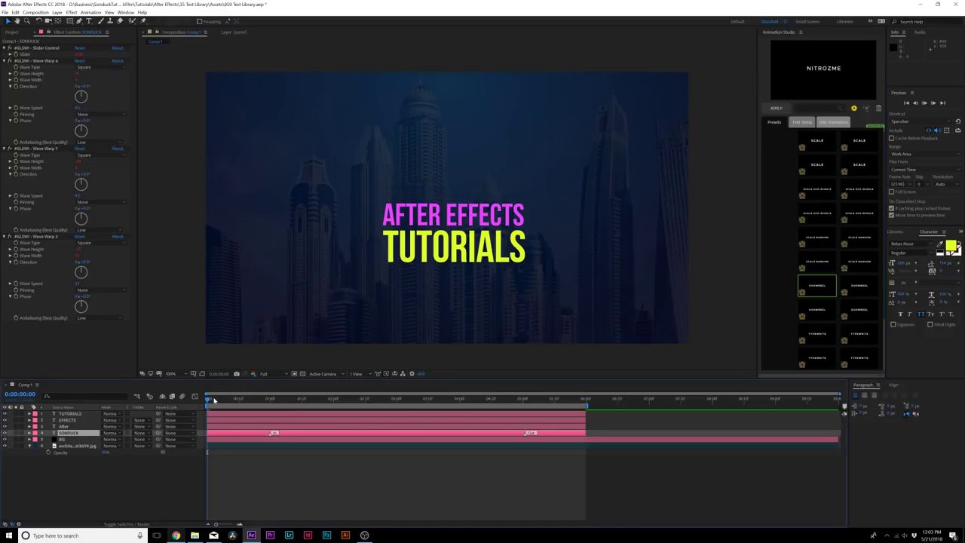
key(space)
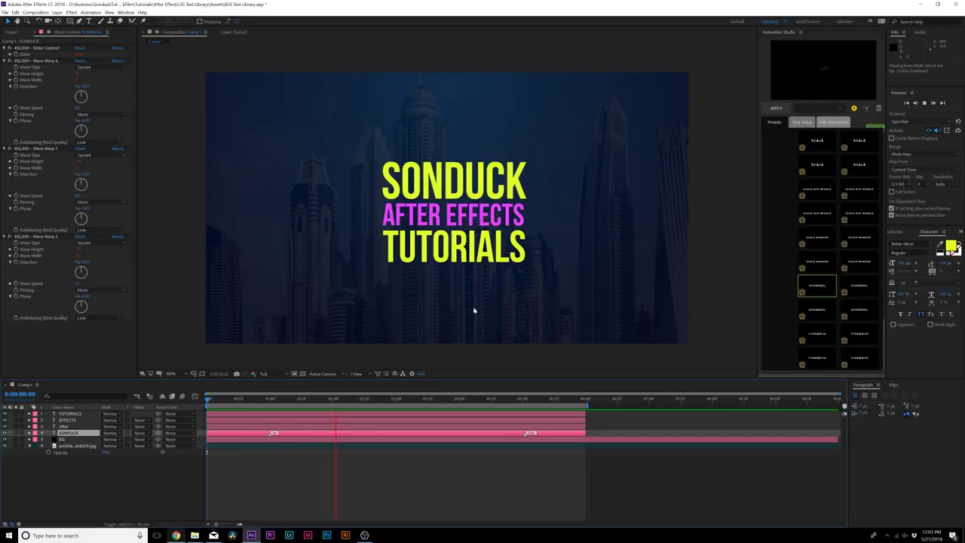
click(390, 398)
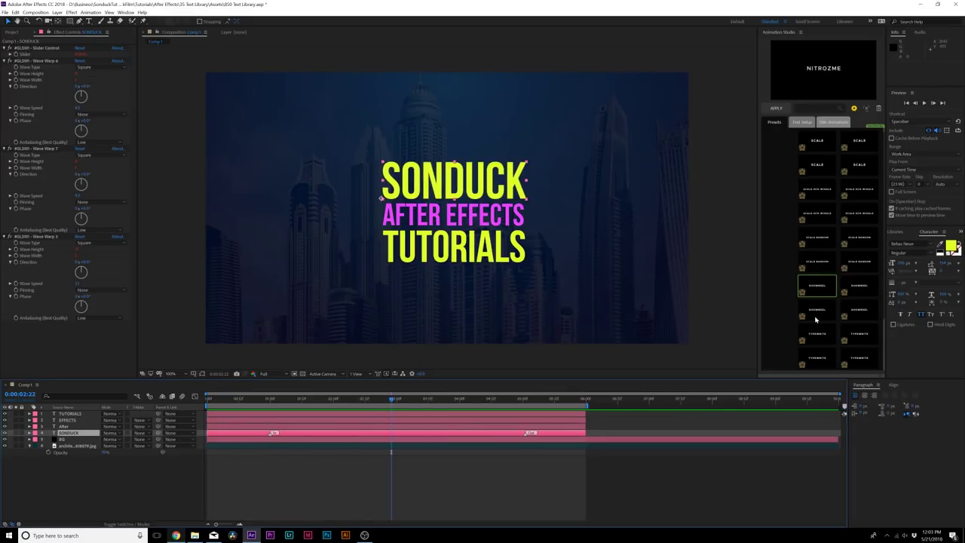
scroll(822, 273, up, 10)
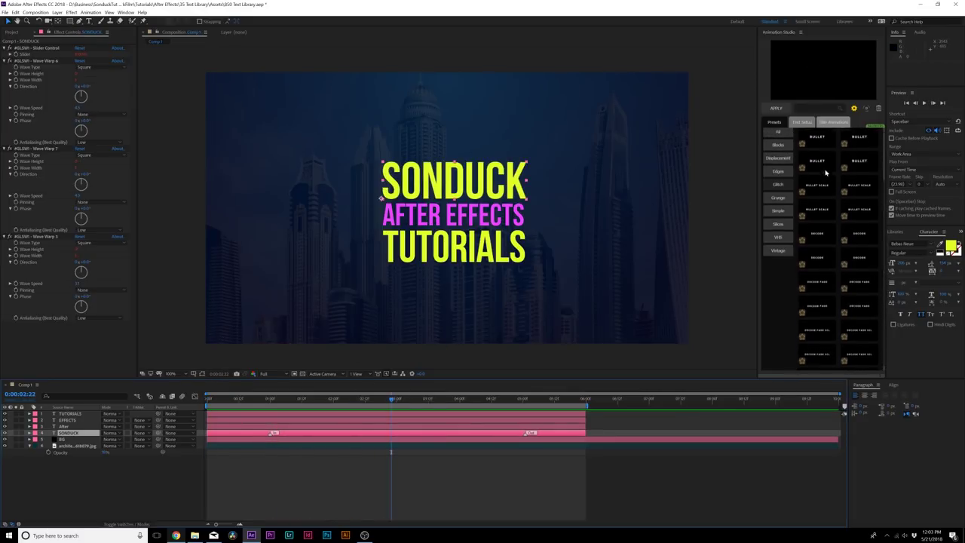
Step: Apply a decode preset to the After layer, dismiss the missing-fonts warning, and choose DECODE FADE
click(804, 120)
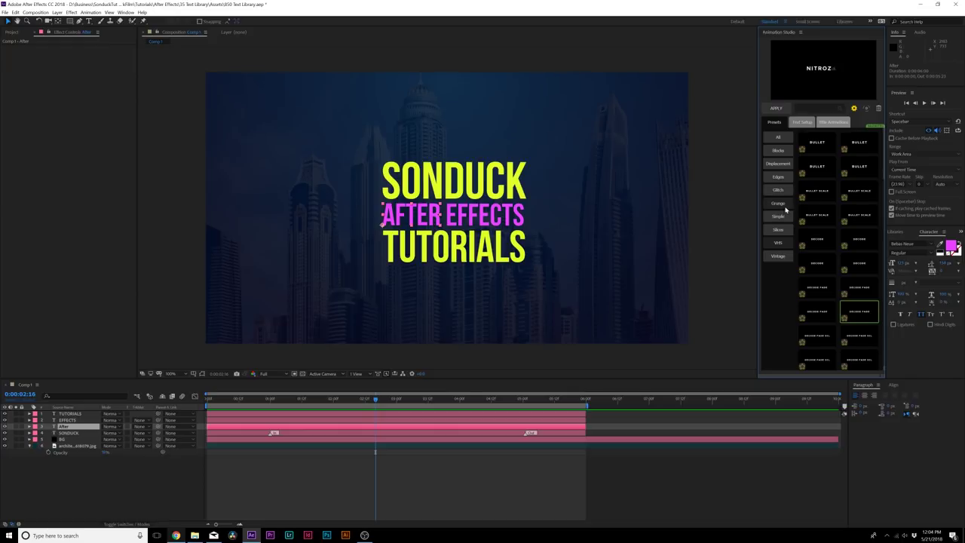
click(770, 108)
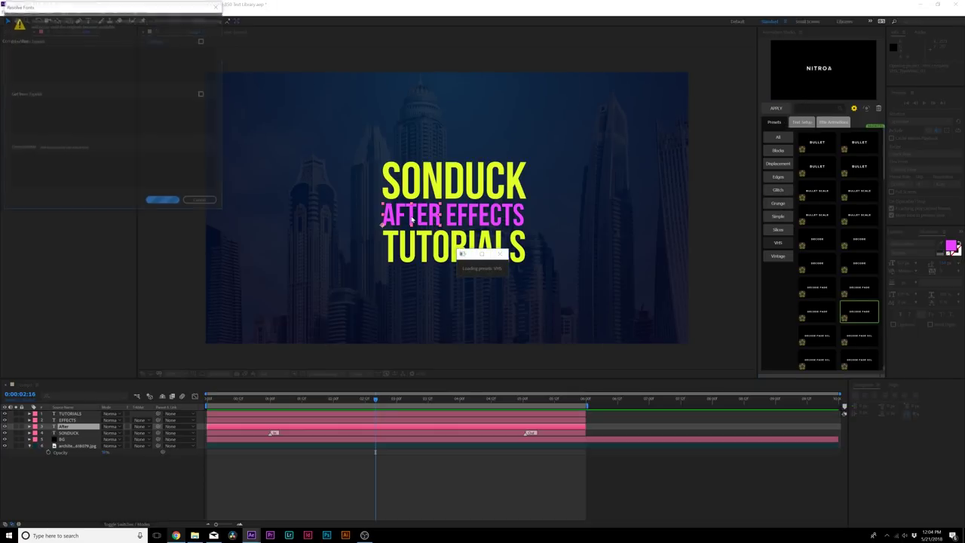
click(170, 202)
click(820, 262)
click(828, 297)
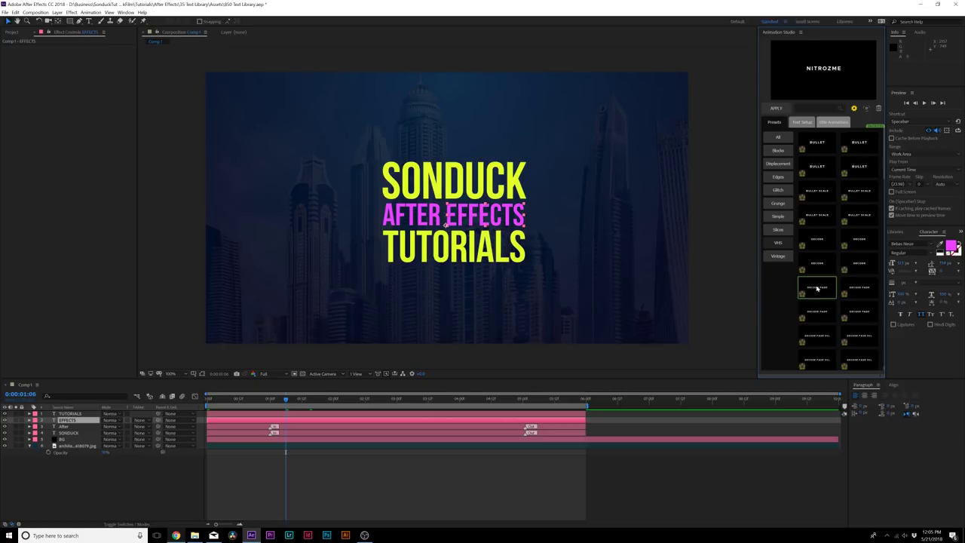
Step: Apply DECODE FADE to EFFECTS, shift its layer a few frames later, and check around 0:00:01:14
click(770, 110)
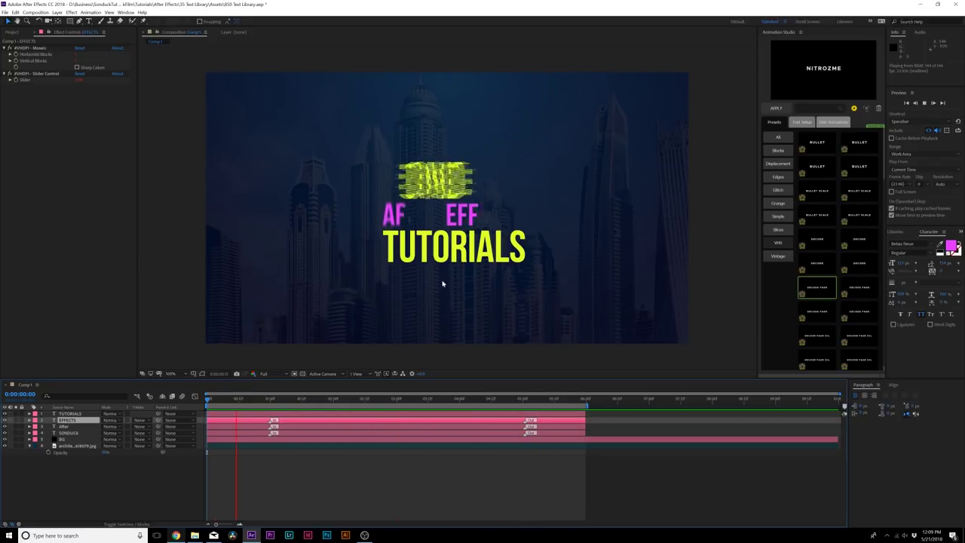
drag(302, 420, 365, 438)
drag(271, 399, 302, 420)
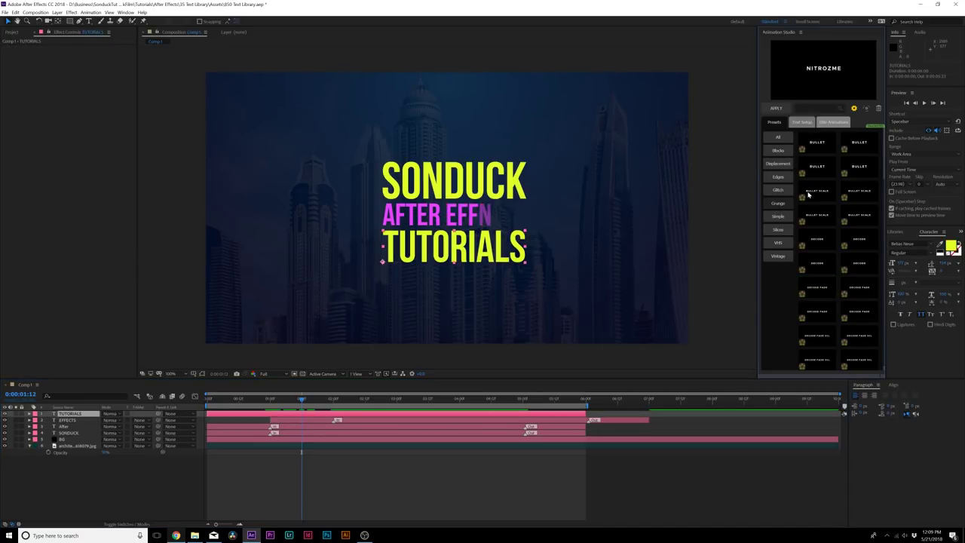
Step: Scroll down through the Animation Studio preset list toward the Scale presets
scroll(829, 301, down, 10)
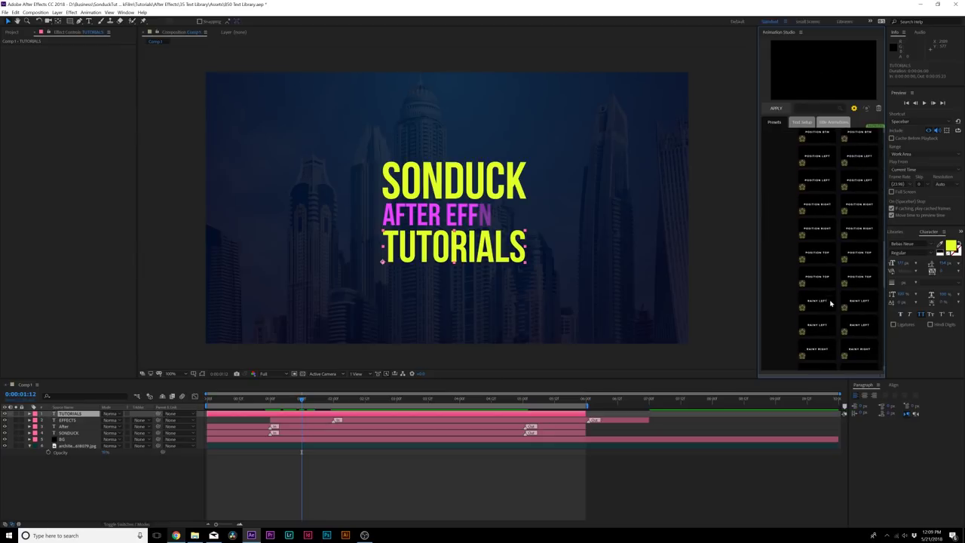
scroll(822, 283, down, 5)
scroll(823, 276, down, 3)
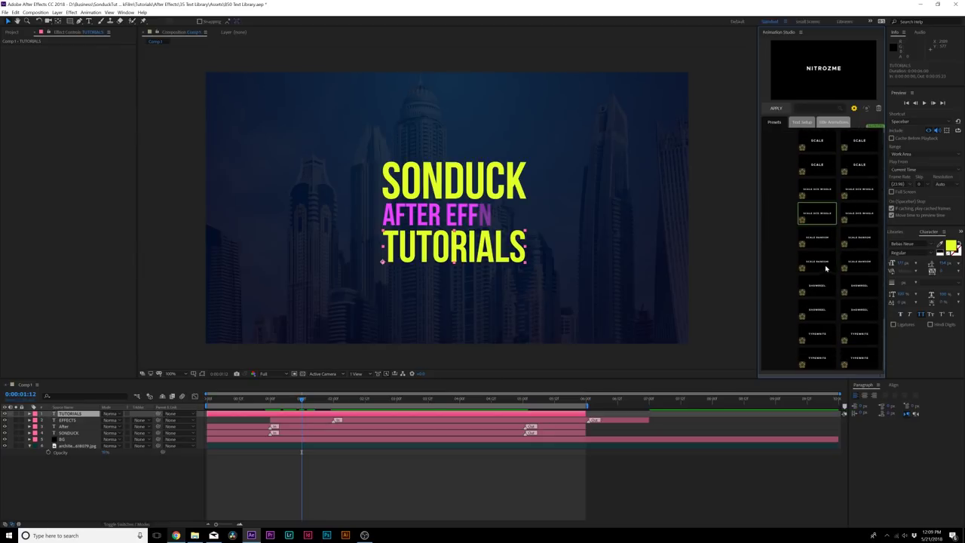